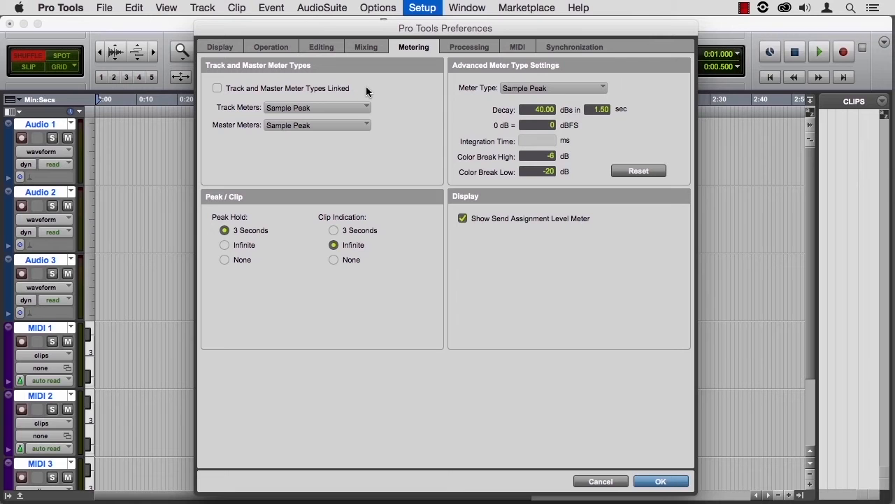
- Link the track and master meter types in the metering preferences
{"action": "left_click", "coordinate": [217, 89]}
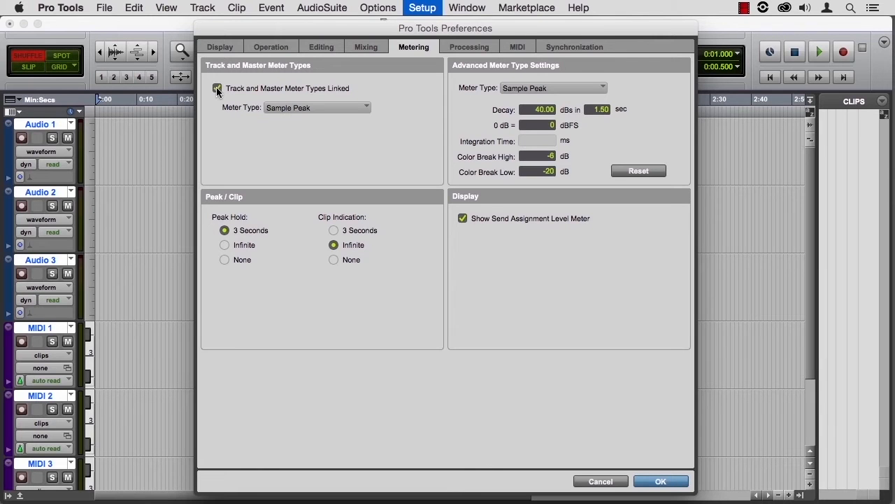
{"action": "left_click", "coordinate": [217, 89]}
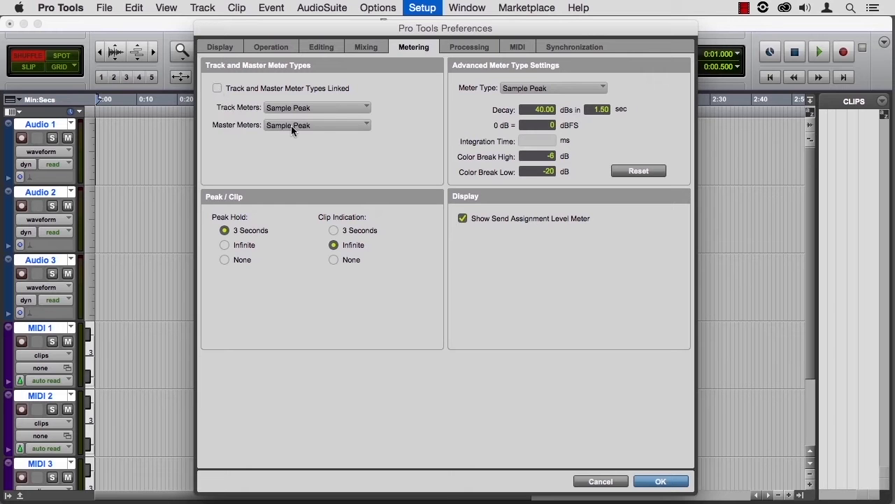
{"action": "left_click", "coordinate": [218, 88]}
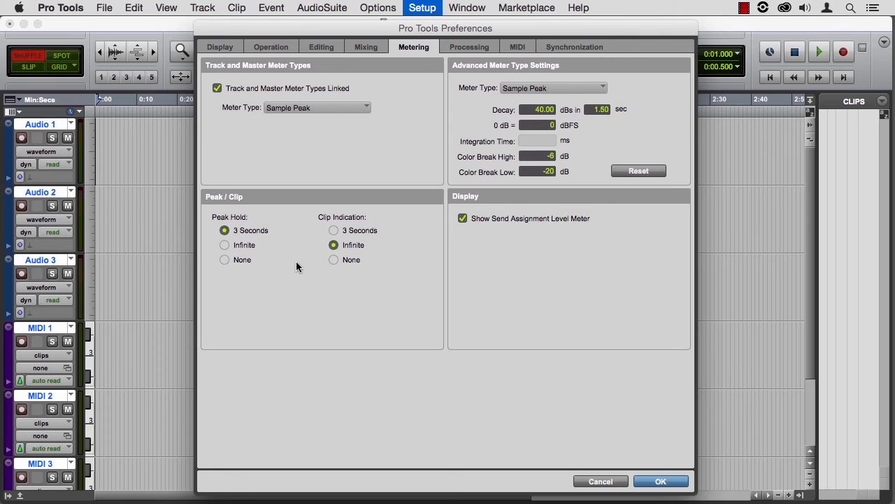
- In the processing preferences, enable converting imported .wav files to AES31/Broadcast Wave and automatically copying files on import
{"action": "left_click", "coordinate": [460, 50]}
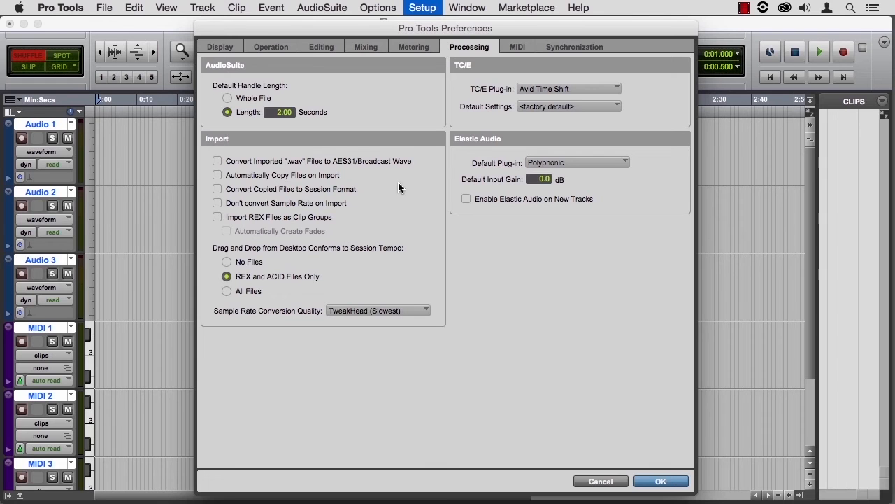
{"action": "left_click", "coordinate": [217, 161]}
{"action": "left_click", "coordinate": [217, 175]}
- Examine the choices for sample rate conversion quality and the TC/E default settings, including the Maintain Pitch post format conversions
{"action": "left_click", "coordinate": [415, 312]}
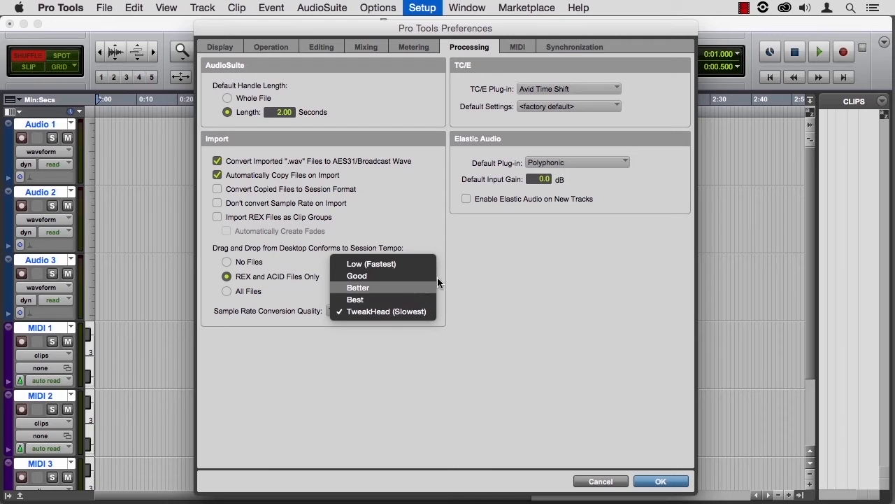
{"action": "left_click", "coordinate": [641, 91]}
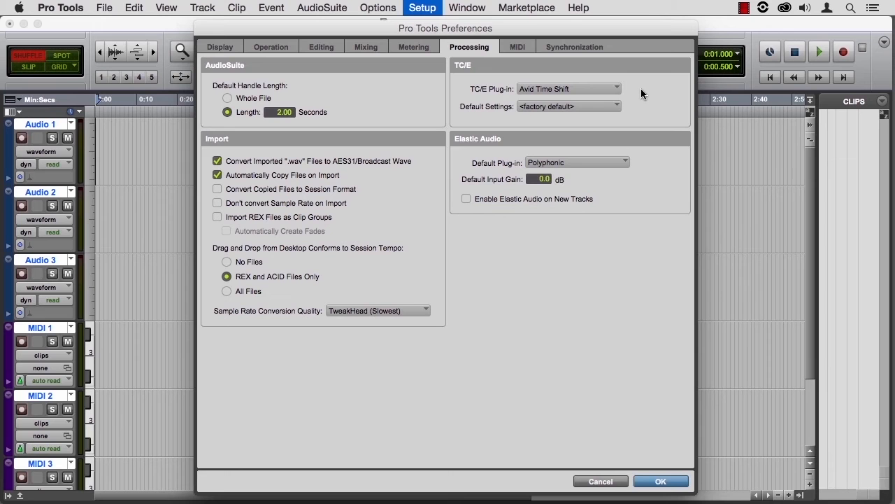
{"action": "left_click", "coordinate": [594, 106]}
{"action": "mouse_move", "coordinate": [601, 17]}
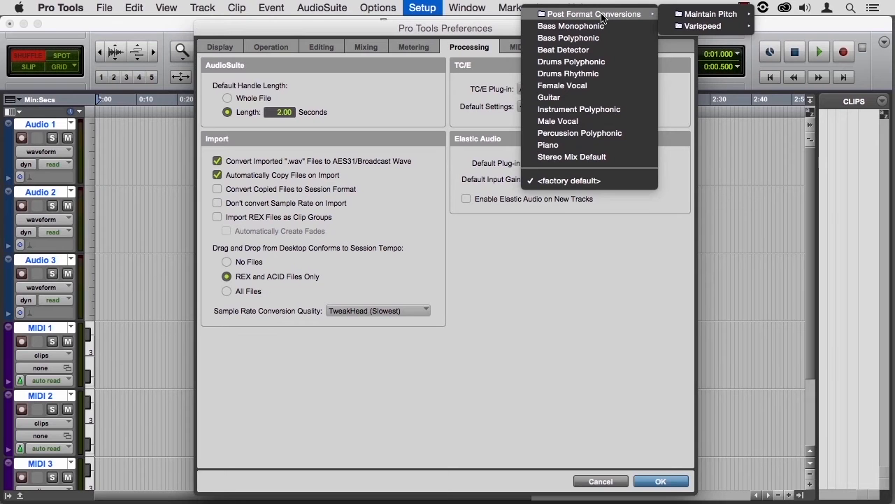
{"action": "mouse_move", "coordinate": [661, 15]}
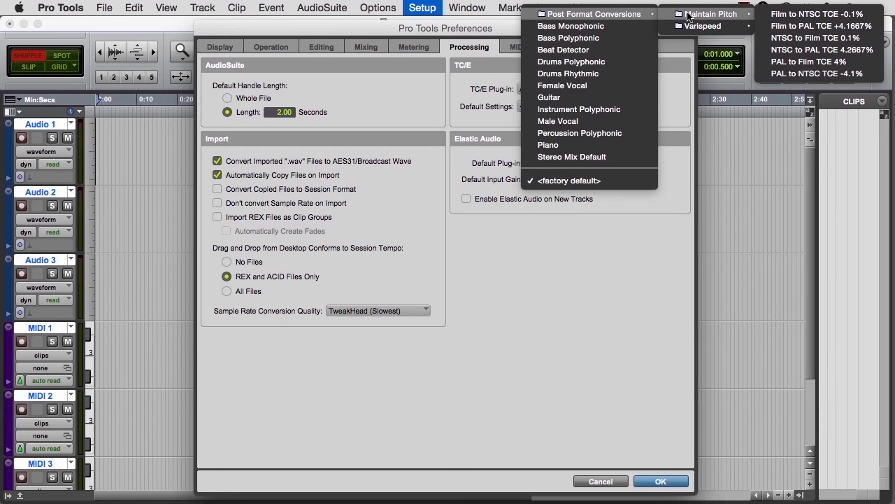
{"action": "left_click", "coordinate": [497, 246]}
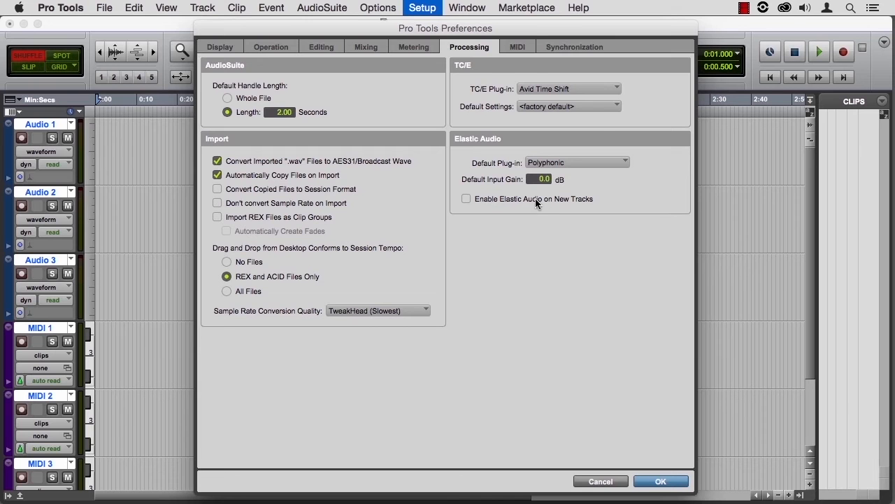
- In the MIDI preferences, enable Use MIDI to Tap Tempo and Use F11 Key for Wait For Note
{"action": "left_click", "coordinate": [515, 46]}
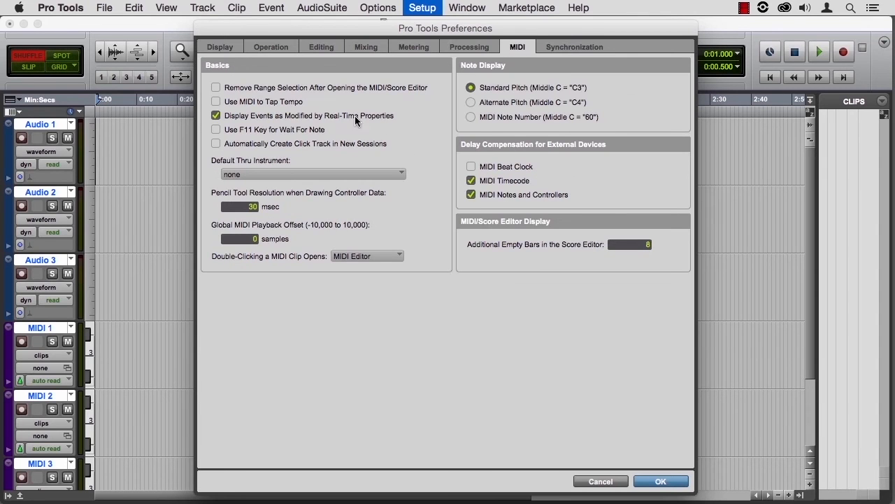
{"action": "left_click", "coordinate": [216, 102]}
{"action": "left_click", "coordinate": [217, 131]}
- Examine the choices for the default thru instrument and for what double-clicking a MIDI clip opens
{"action": "left_click", "coordinate": [333, 174]}
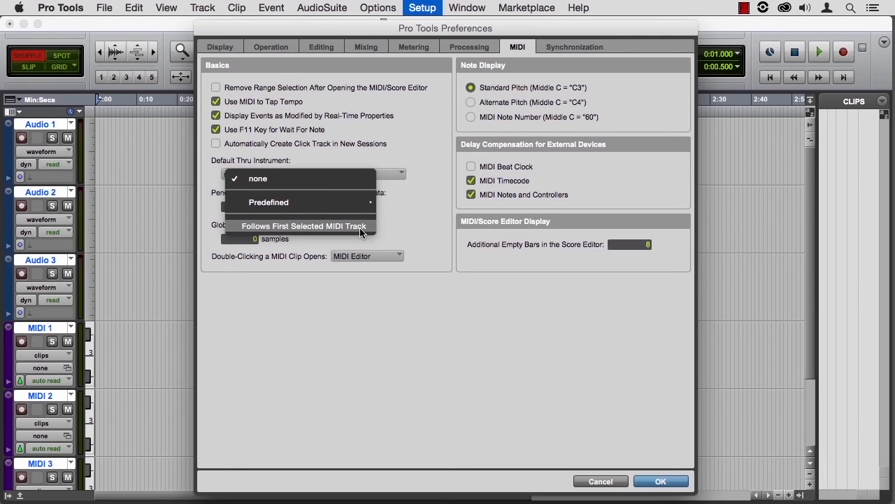
{"action": "left_click", "coordinate": [374, 273]}
{"action": "left_click", "coordinate": [368, 256]}
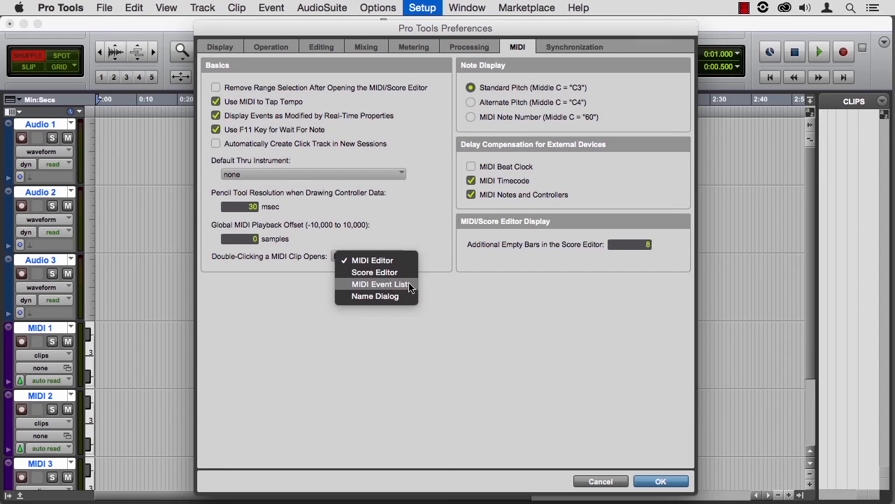
{"action": "left_click", "coordinate": [405, 246]}
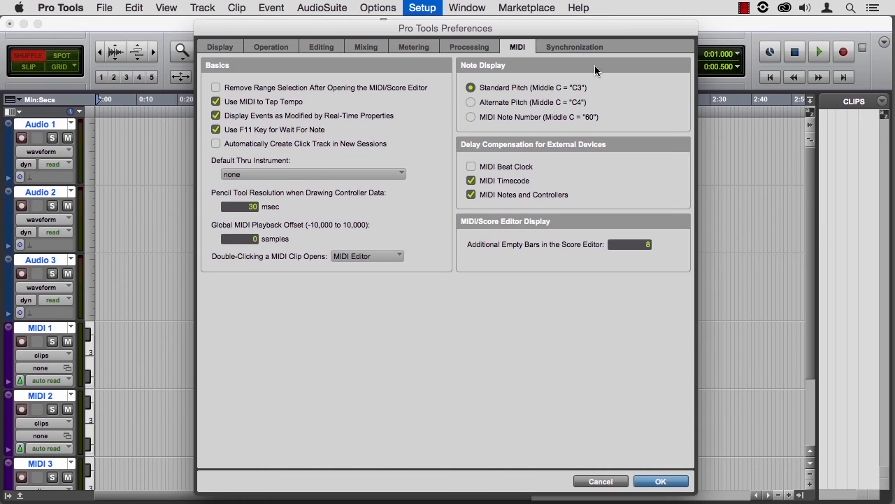
- Review the synchronization preferences and close the preferences without saving any changes
{"action": "left_click", "coordinate": [568, 48]}
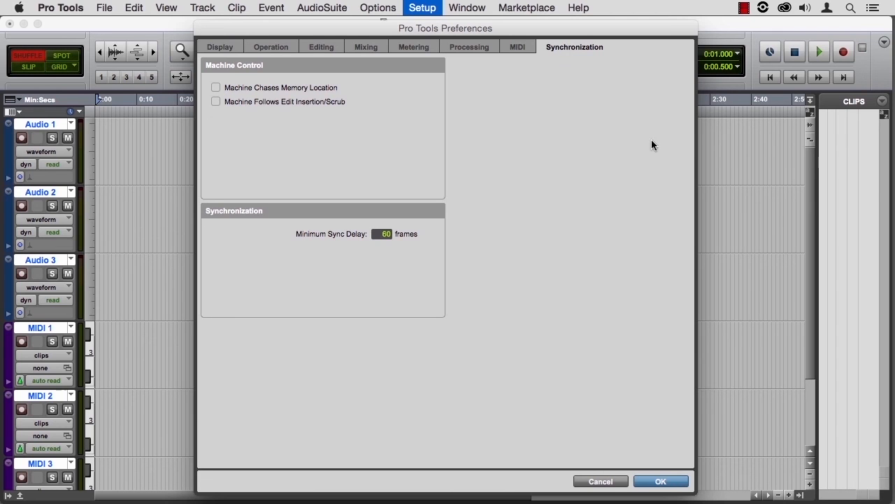
{"action": "left_click", "coordinate": [609, 481]}
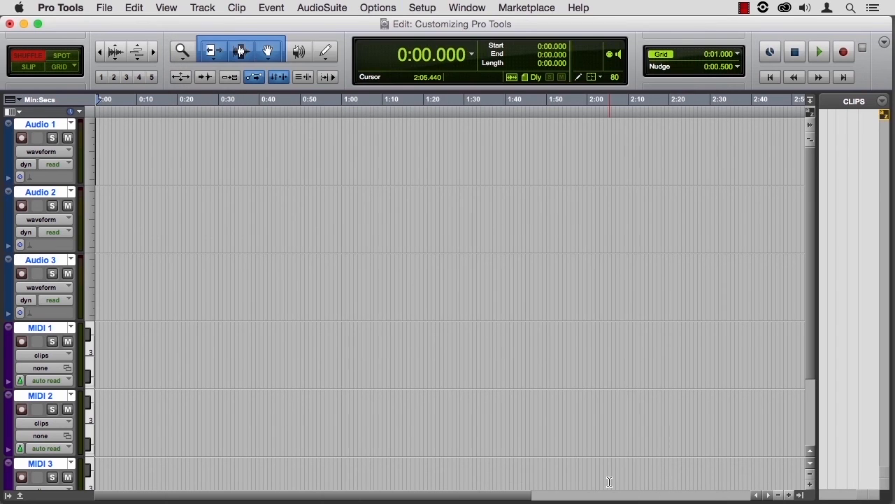
- Hide Pro Tools, switch to Finder and open the hidden user Library folder
{"action": "key", "text": "ctrl+super+h"}
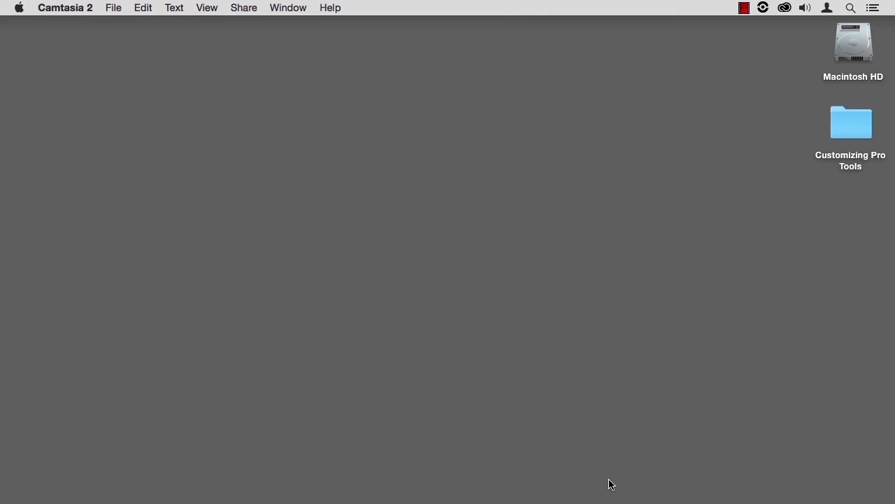
{"action": "left_click", "coordinate": [518, 287]}
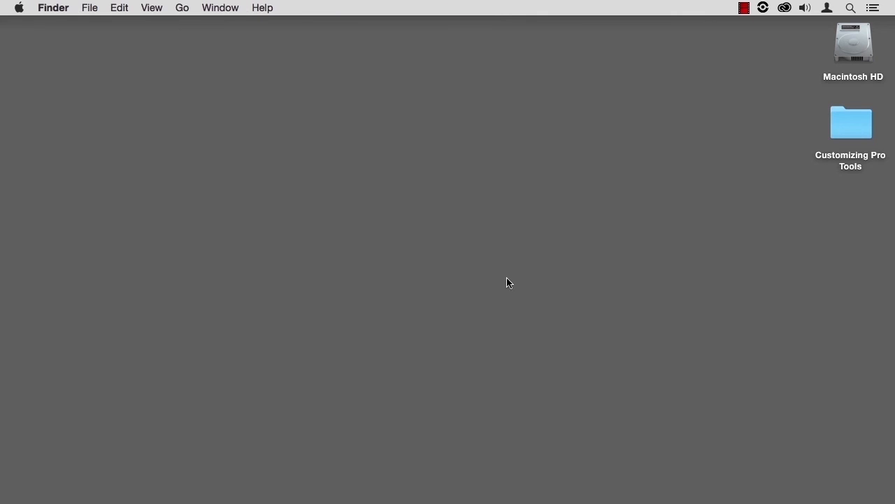
{"action": "left_click", "coordinate": [183, 9]}
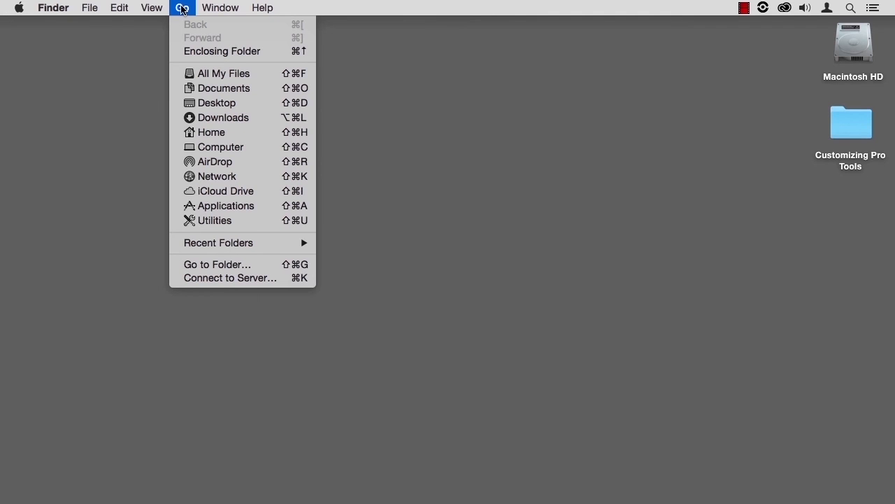
{"action": "key", "text": "alt"}
{"action": "left_click", "coordinate": [209, 147]}
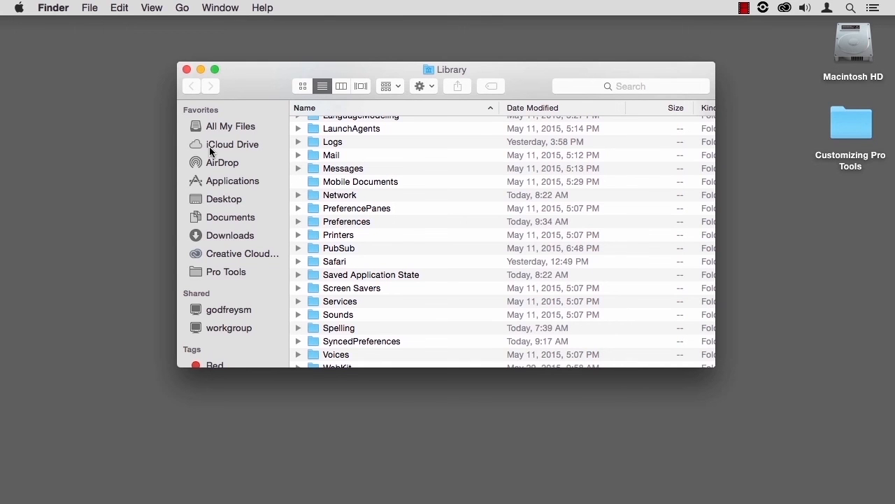
- Open the Preferences folder and locate the com.avid.ProTools.plist file and the Pro Tools Prefs file in Avid's Pro Tools folder
{"action": "double_click", "coordinate": [313, 221]}
{"action": "scroll", "coordinate": [312, 221], "scroll_direction": "up", "scroll_amount": 15}
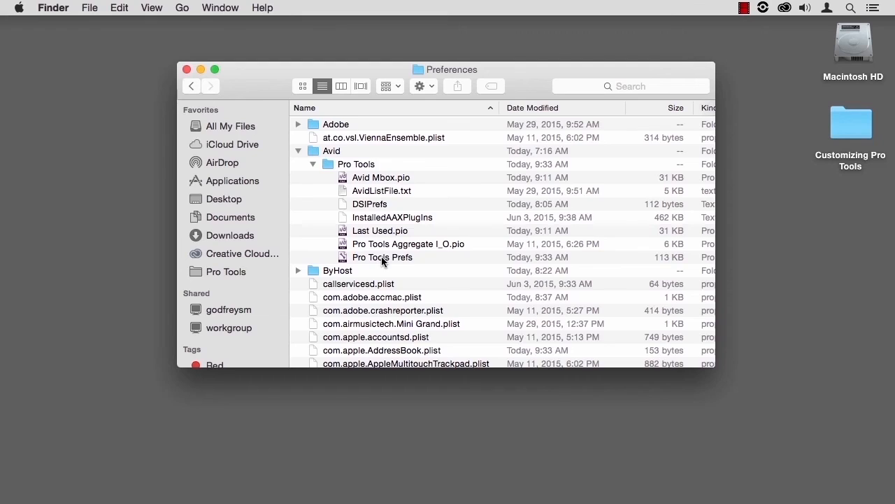
{"action": "scroll", "coordinate": [381, 260], "scroll_direction": "down", "scroll_amount": 20}
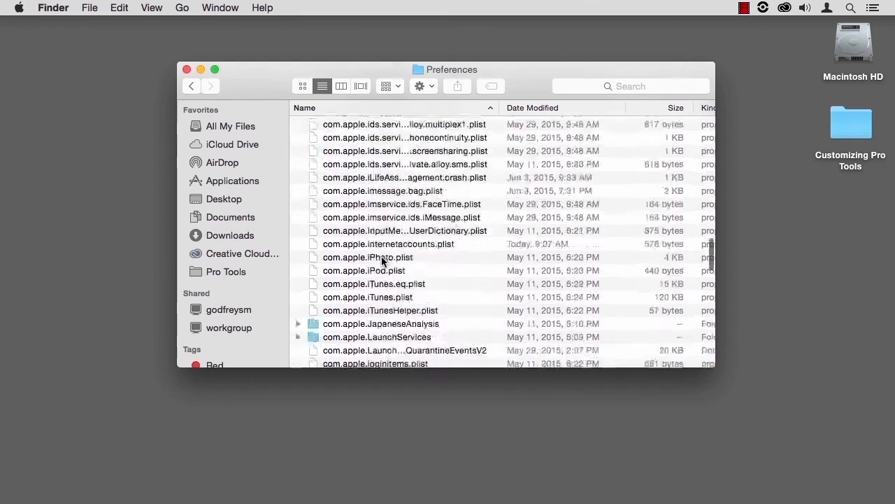
{"action": "scroll", "coordinate": [382, 261], "scroll_direction": "down", "scroll_amount": 15}
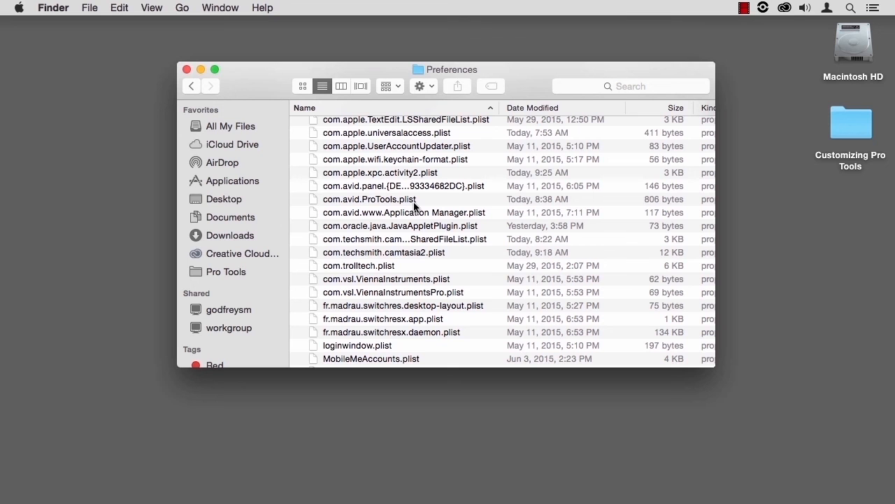
{"action": "scroll", "coordinate": [411, 201], "scroll_direction": "up", "scroll_amount": 10}
{"action": "scroll", "coordinate": [411, 201], "scroll_direction": "up", "scroll_amount": 10}
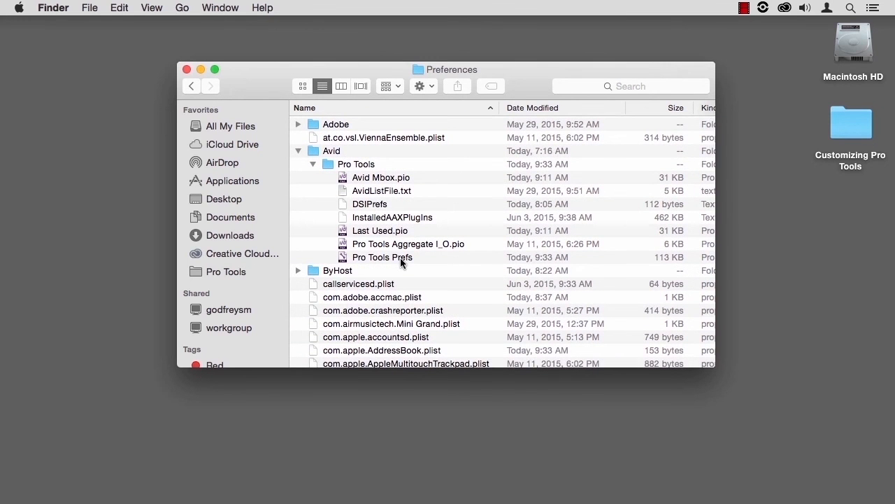